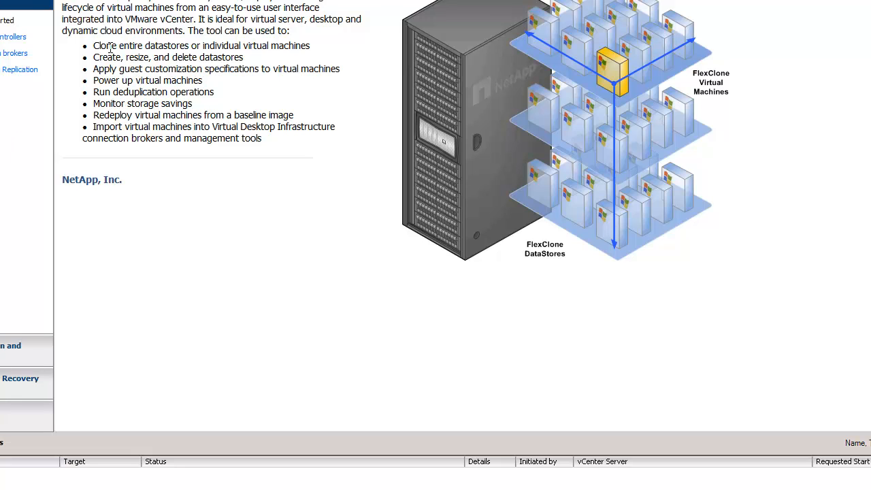
Review the Provisioning and Cloning capabilities, the registered storage controllers and the connection brokers list.
mouse_move(93, 45)
mouse_down()
mouse_move(140, 80)
mouse_move(290, 142)
mouse_move(229, 136)
mouse_move(120, 80)
mouse_move(95, 42)
mouse_move(111, 17)
mouse_up()
click(285, 139)
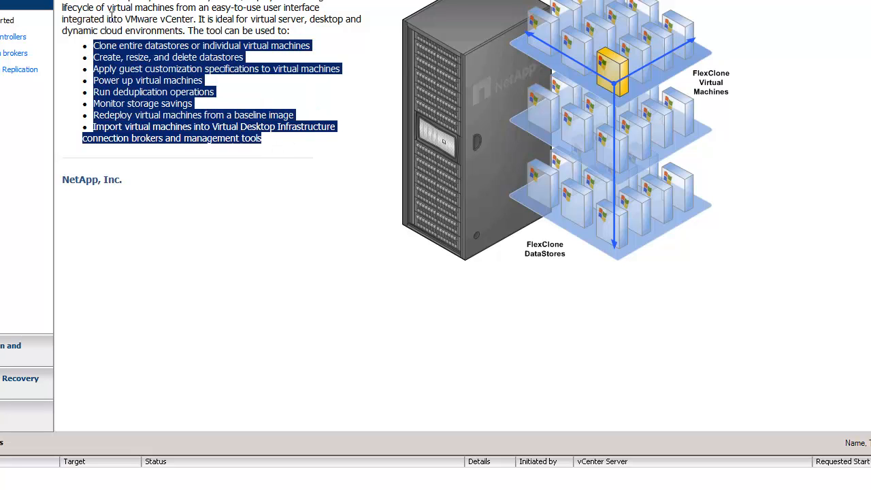
click(111, 16)
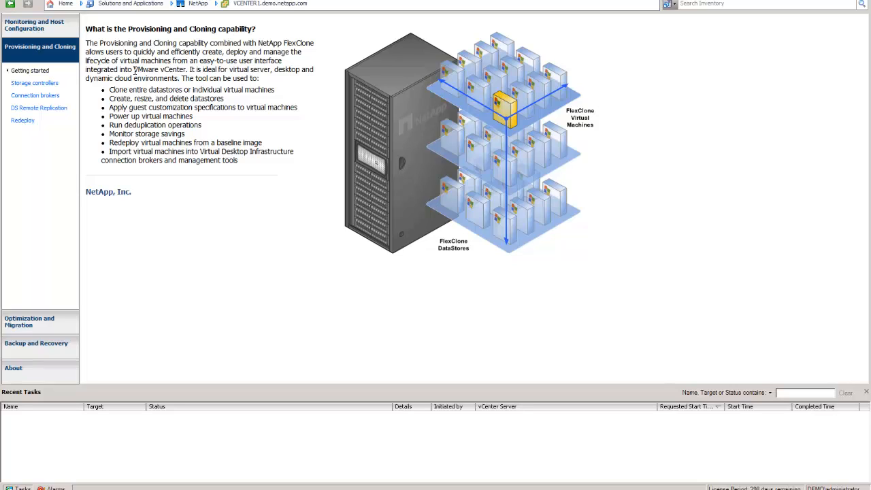
click(39, 85)
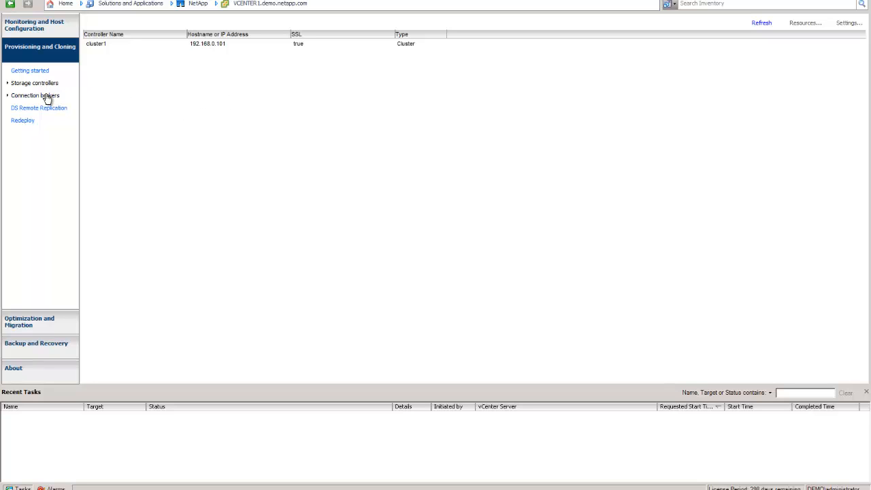
click(48, 98)
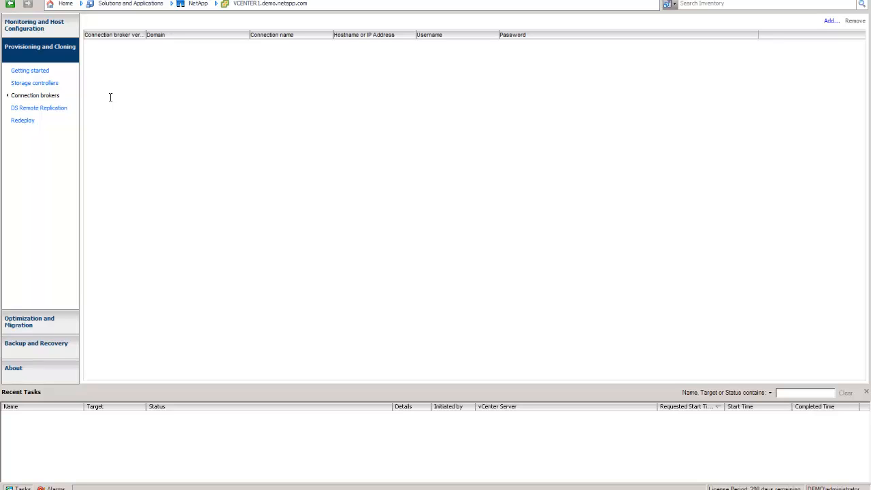
Open the Hosts and Clusters inventory and examine the NetApp provisioning options offered for Cluster1.
click(64, 4)
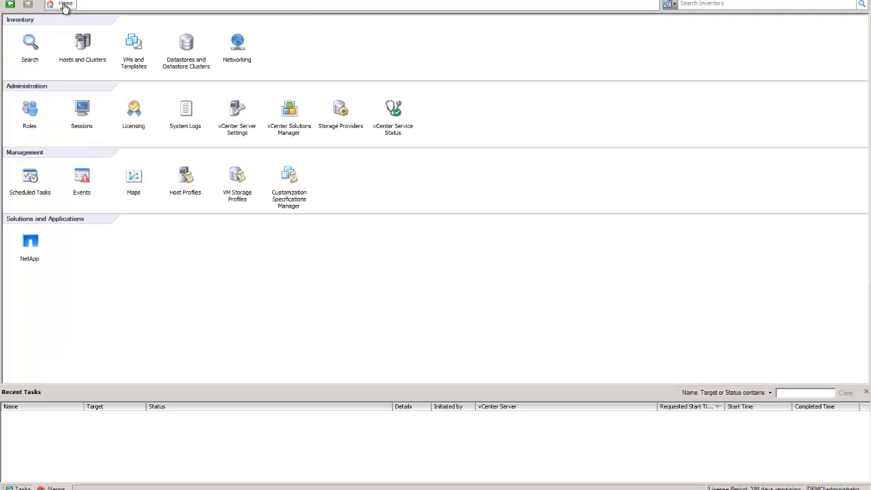
click(82, 44)
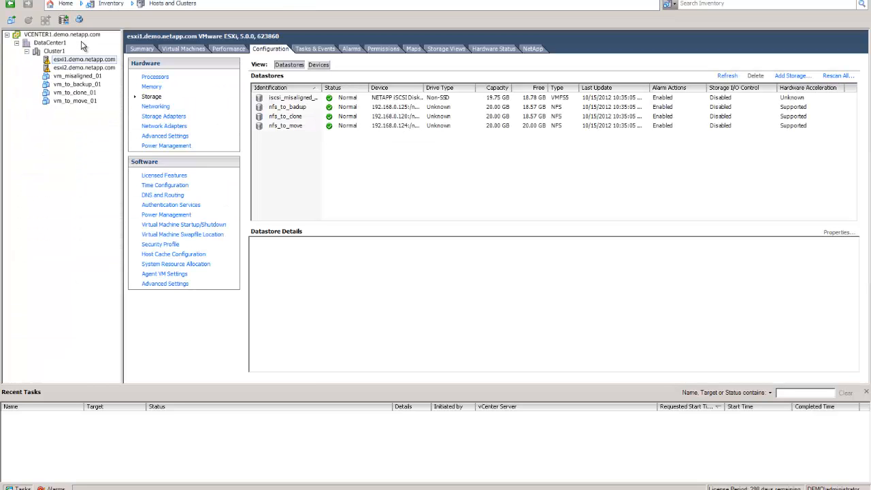
click(99, 59)
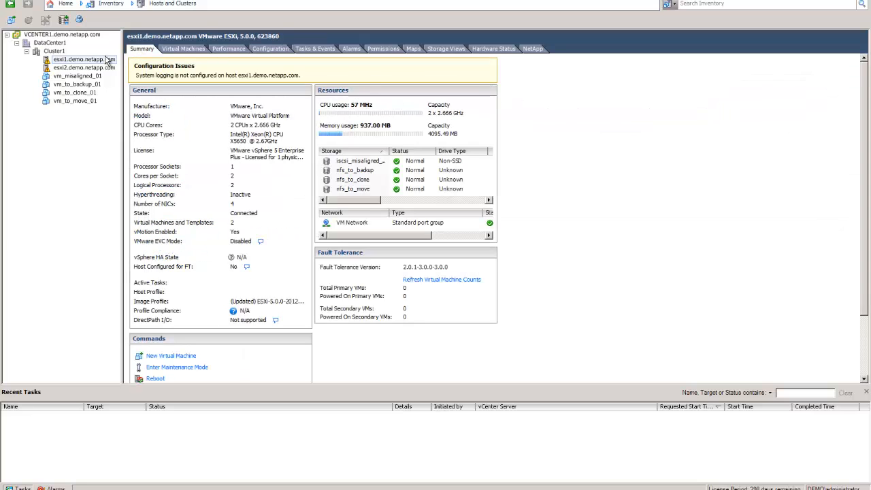
click(55, 52)
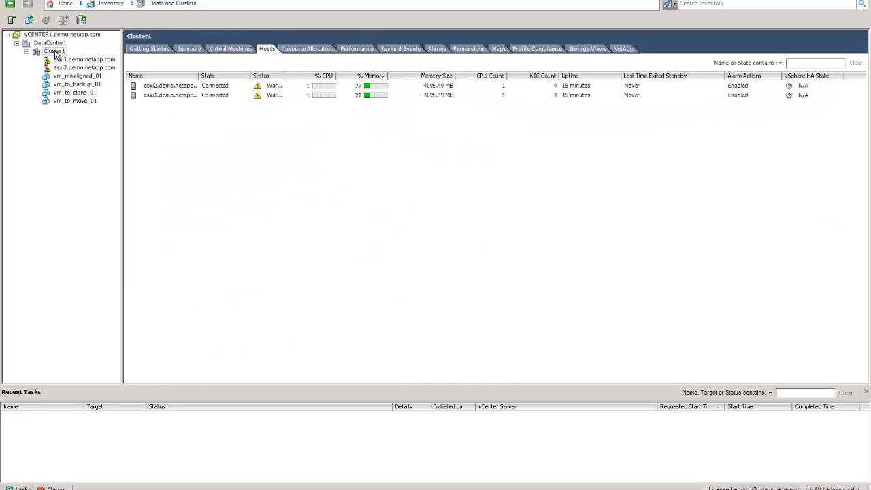
right_click(55, 53)
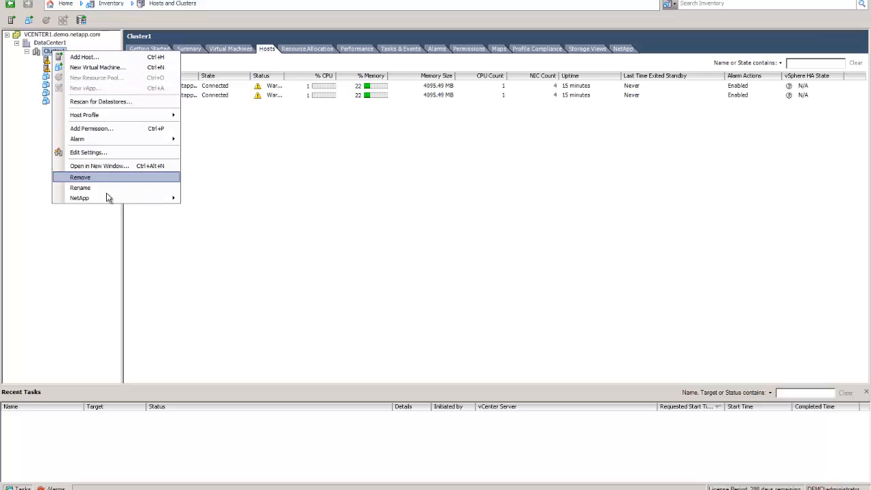
mouse_move(109, 198)
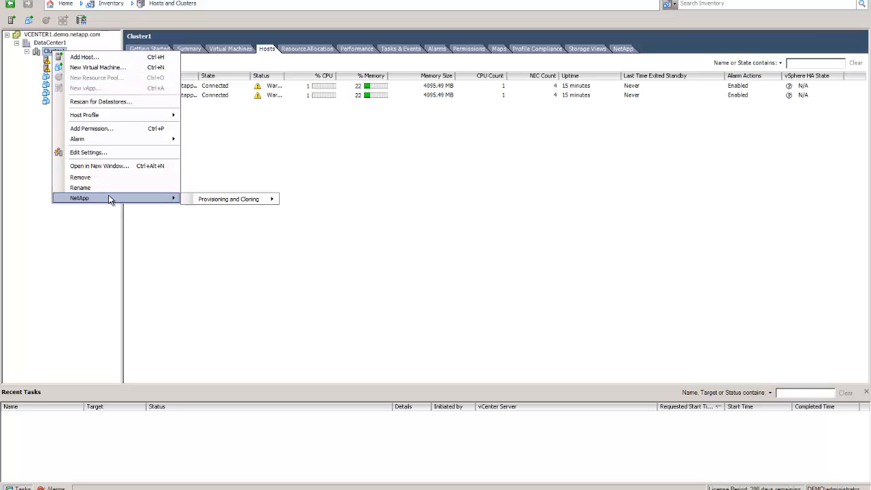
mouse_move(221, 199)
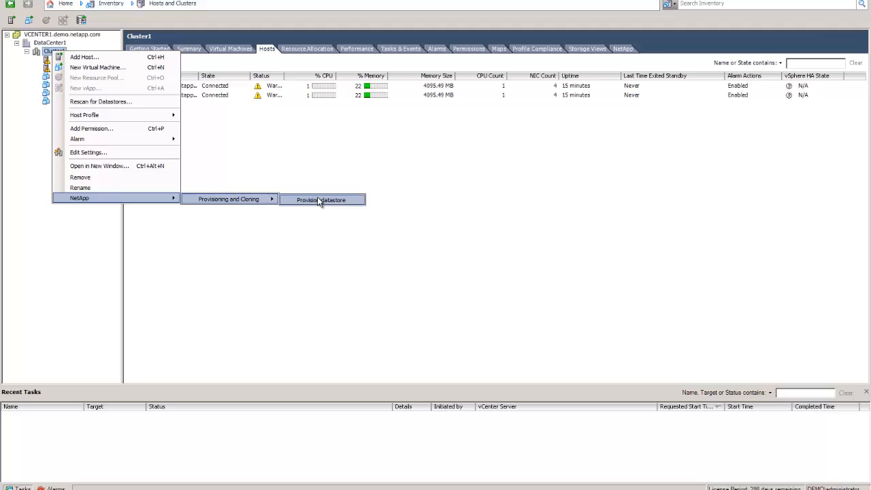
click(307, 161)
click(99, 60)
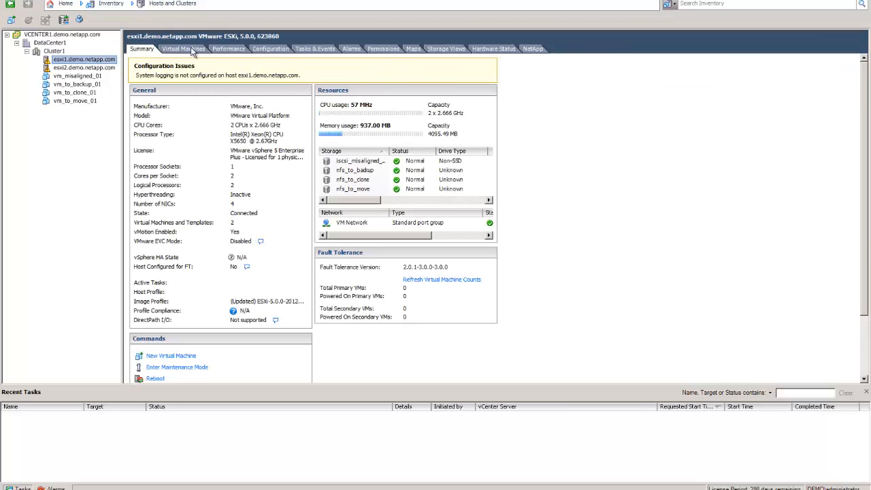
click(271, 49)
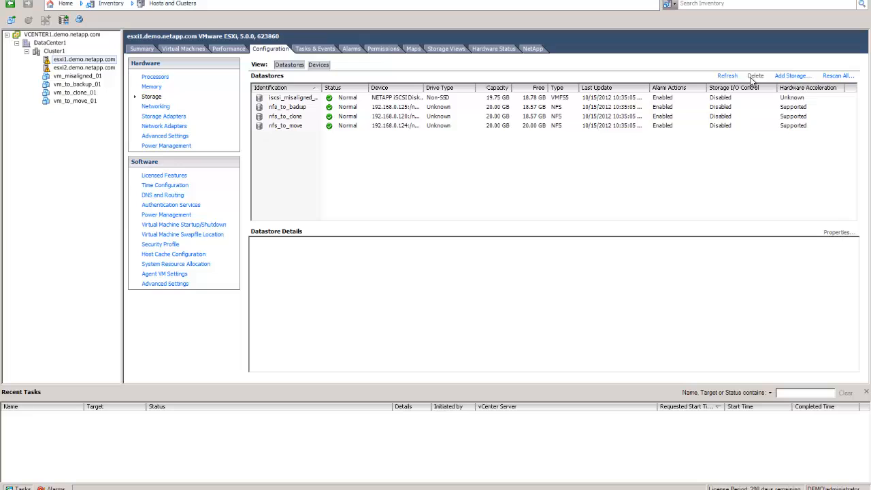
click(791, 75)
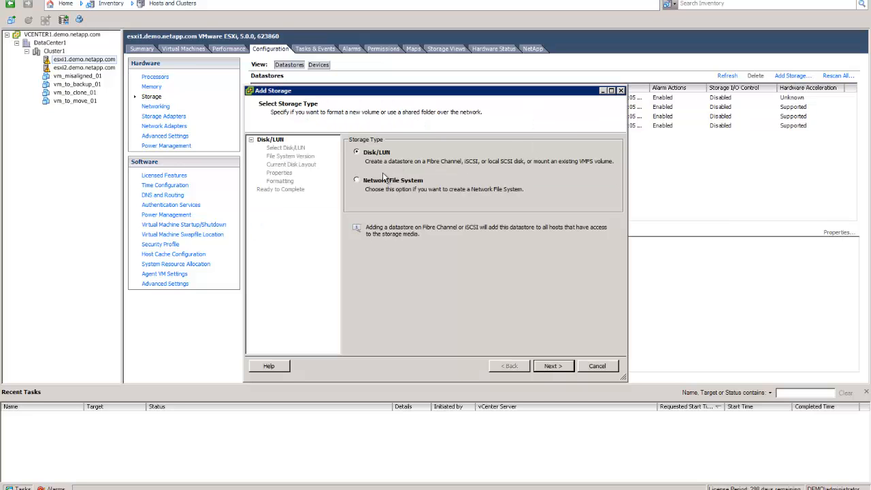
click(385, 180)
click(550, 366)
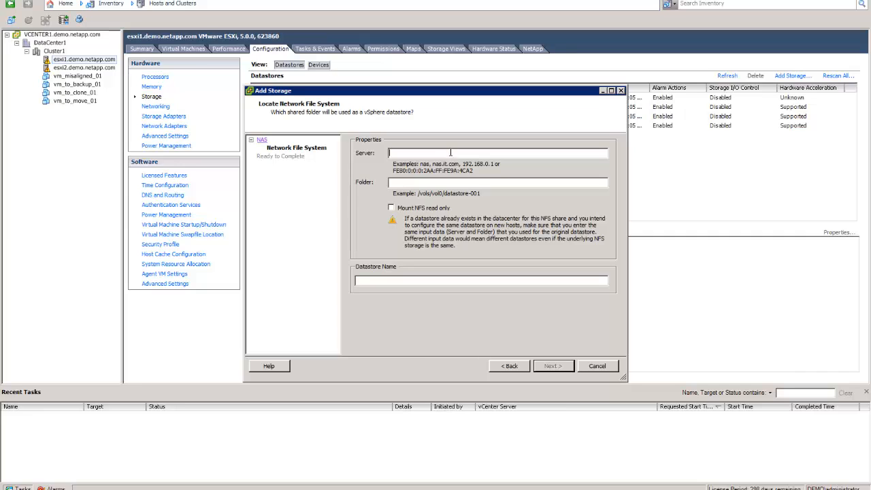
click(443, 183)
click(596, 367)
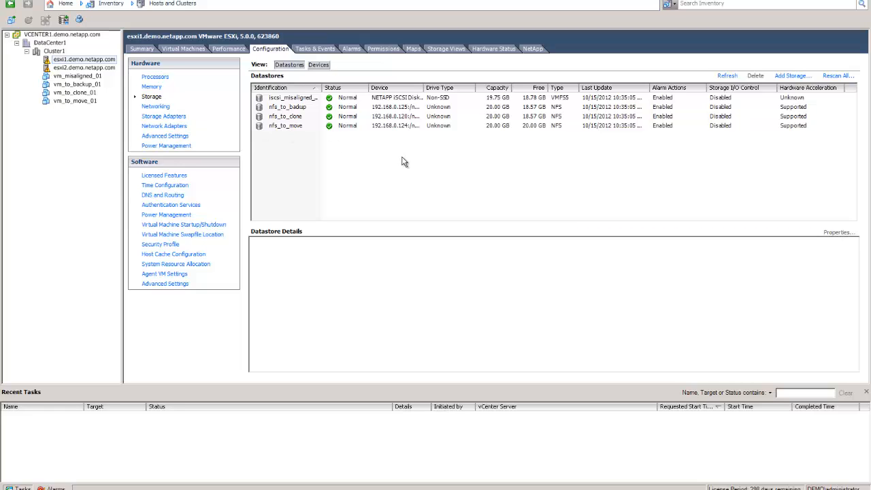
Start provisioning a NetApp datastore on Cluster1 with target controller cluster1, Vserver vserver1 and the NFS datastore type.
click(54, 52)
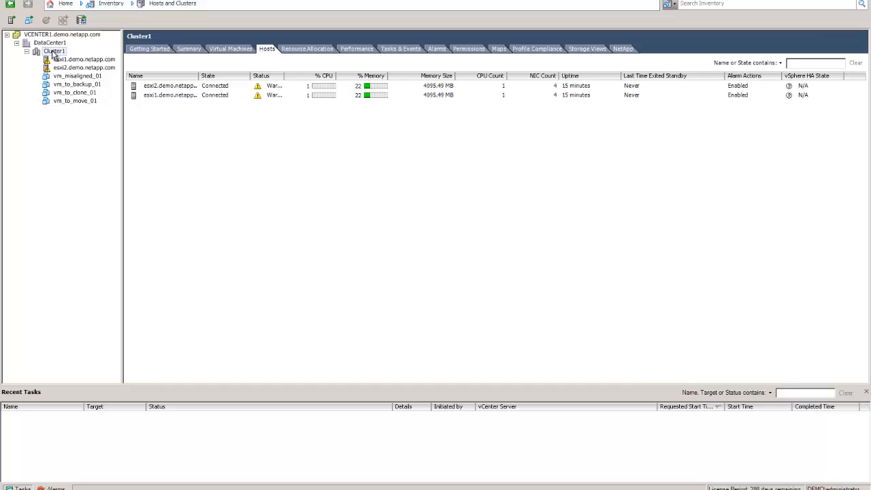
right_click(55, 53)
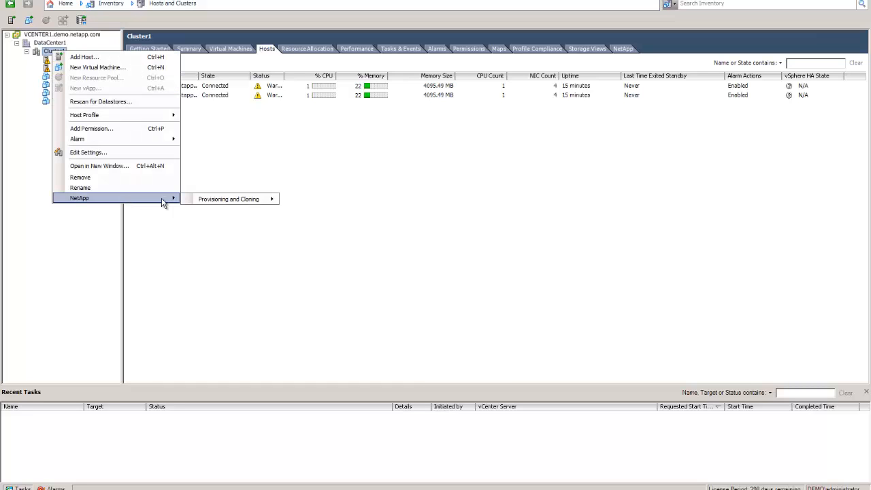
click(348, 200)
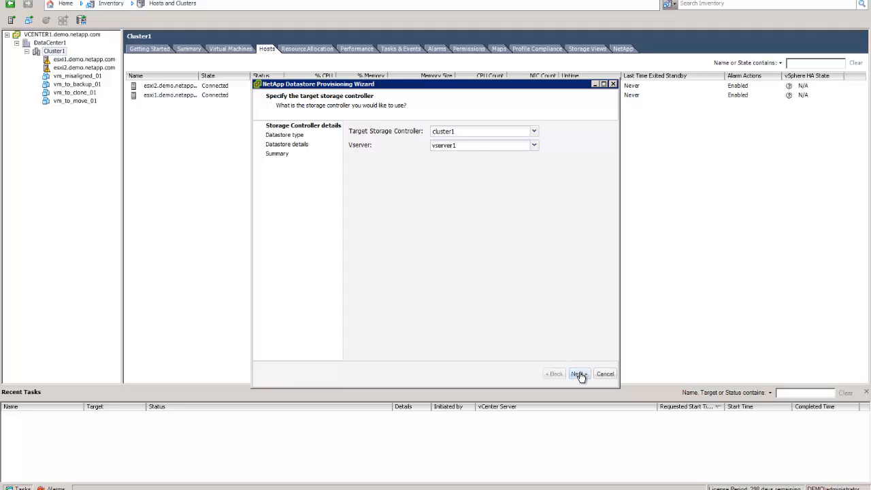
click(459, 134)
click(564, 136)
click(579, 374)
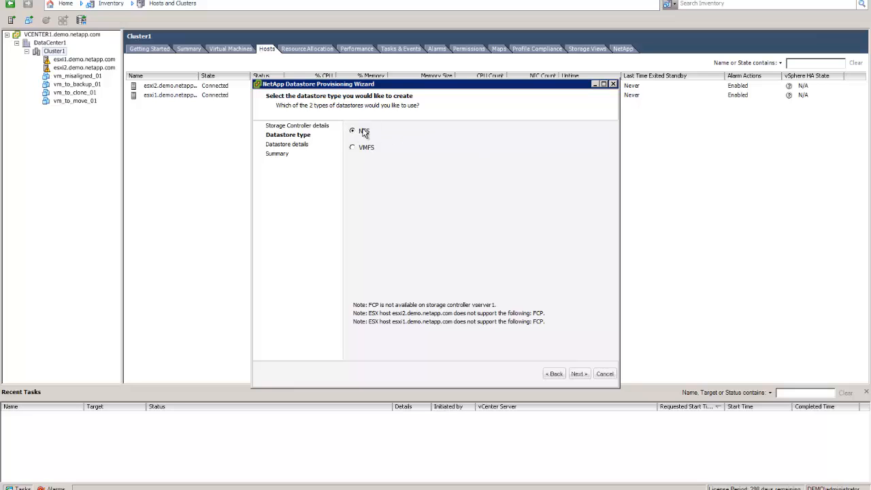
click(578, 373)
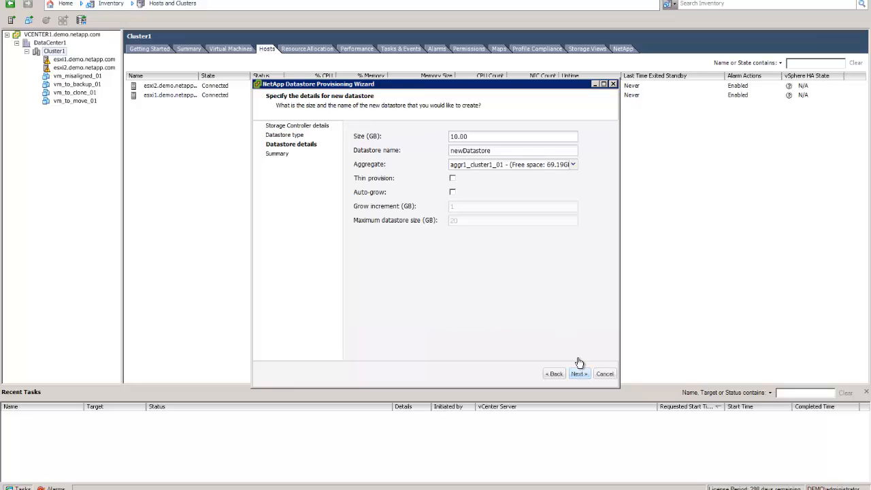
Name the new datastore NickDatastore and enable thin provisioning for it.
click(484, 136)
double_click(494, 151)
text(NickDatastore)
click(453, 179)
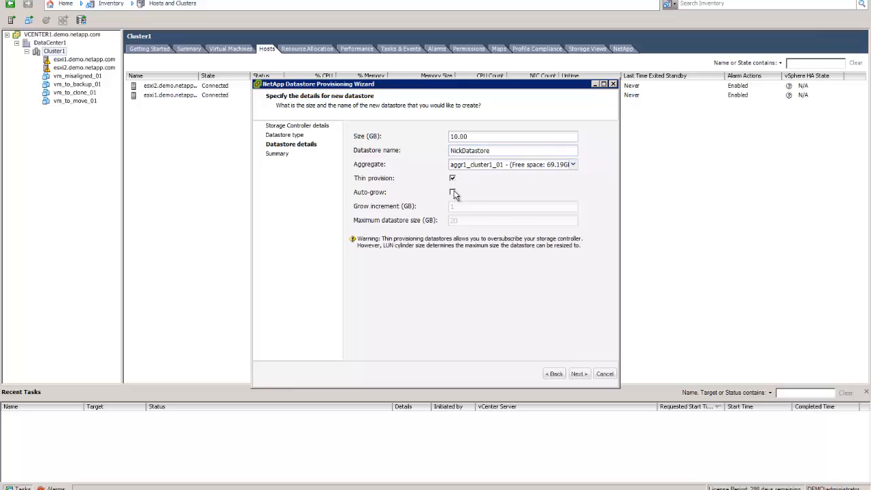
Enable auto-grow with a 10 GB increment and a 100 GB maximum datastore size, and complete the provisioning wizard.
click(453, 192)
click(465, 207)
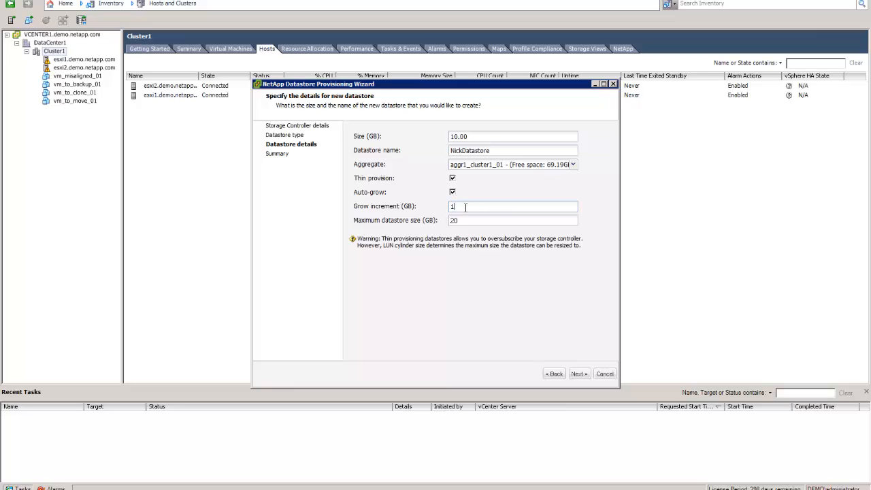
text(0)
key(Tab)
text(100)
click(580, 374)
click(579, 373)
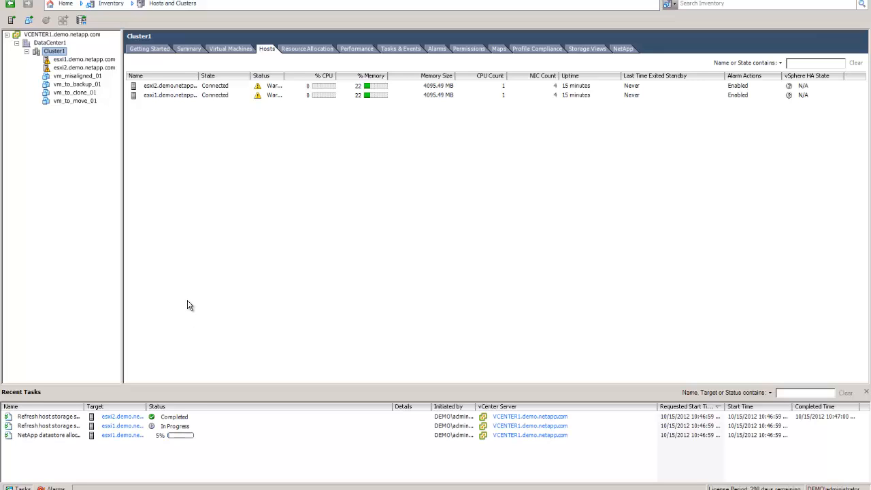
Check the datastore allocation task and inspect NickDatastore's details in the storage configuration of hosts esxi1 and esxi2.
click(53, 436)
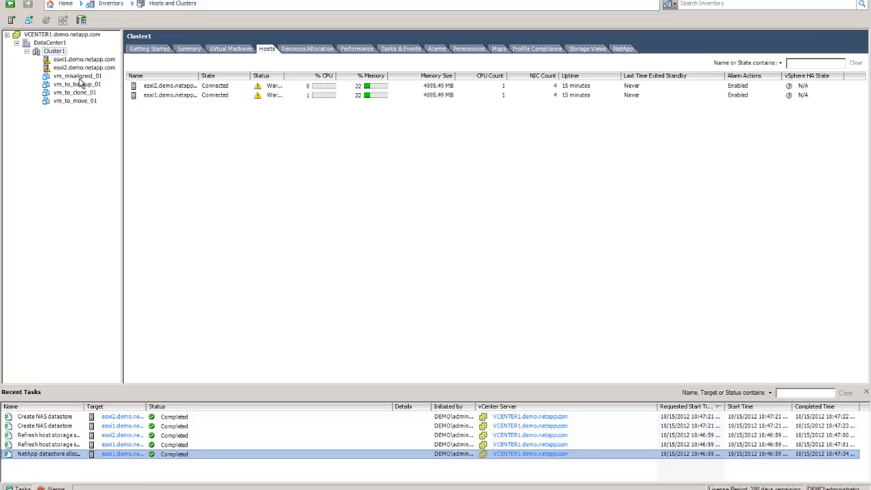
click(71, 60)
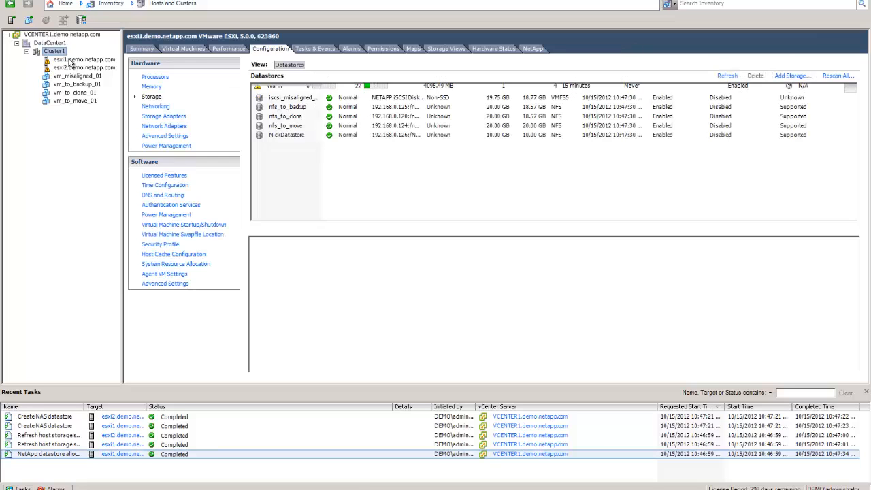
click(290, 135)
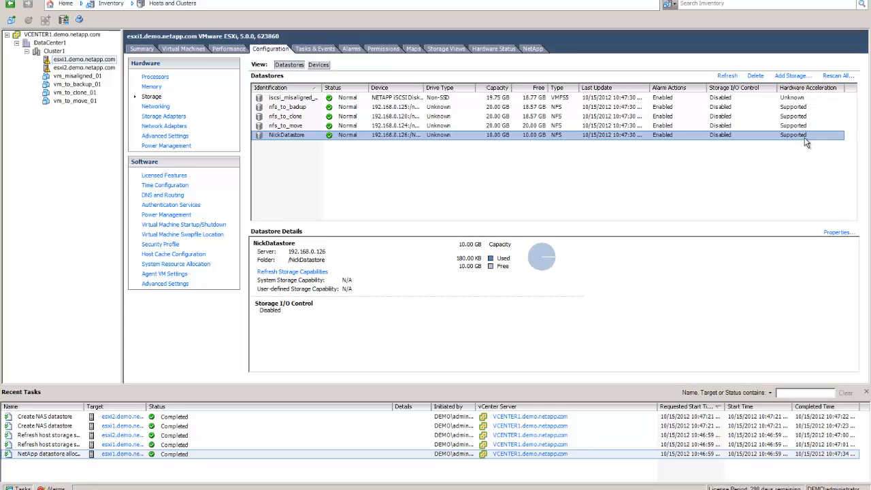
click(87, 68)
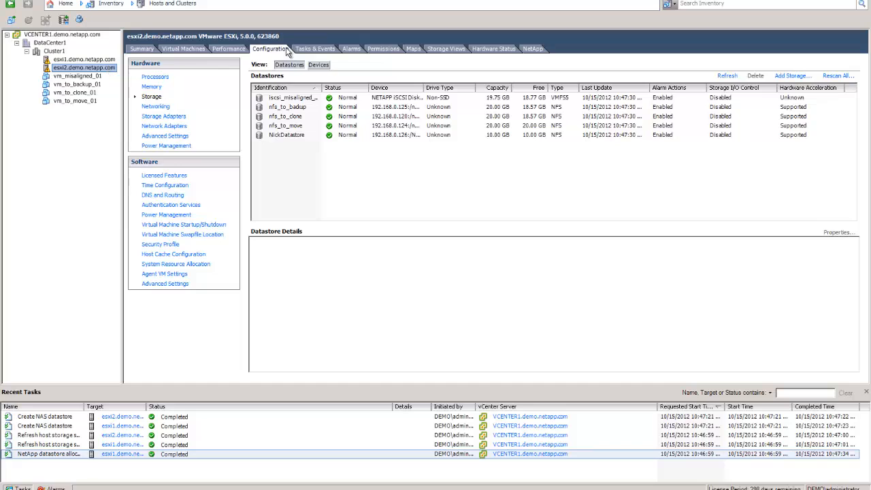
click(286, 135)
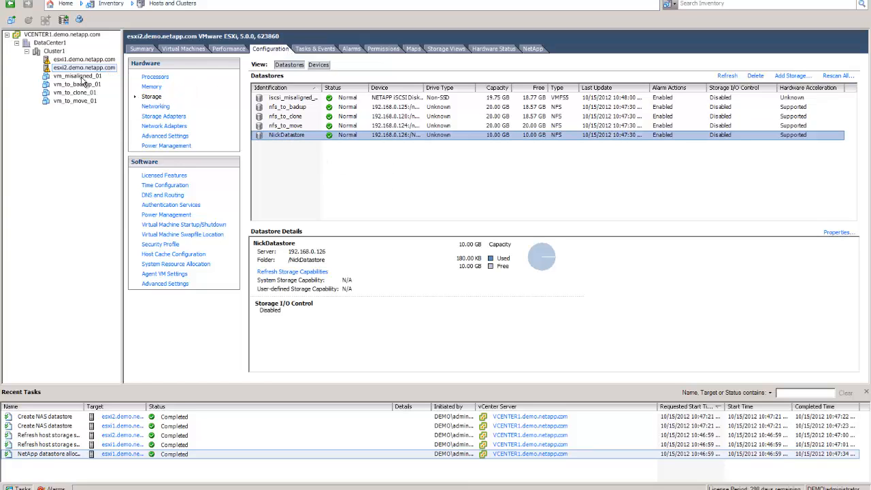
click(54, 51)
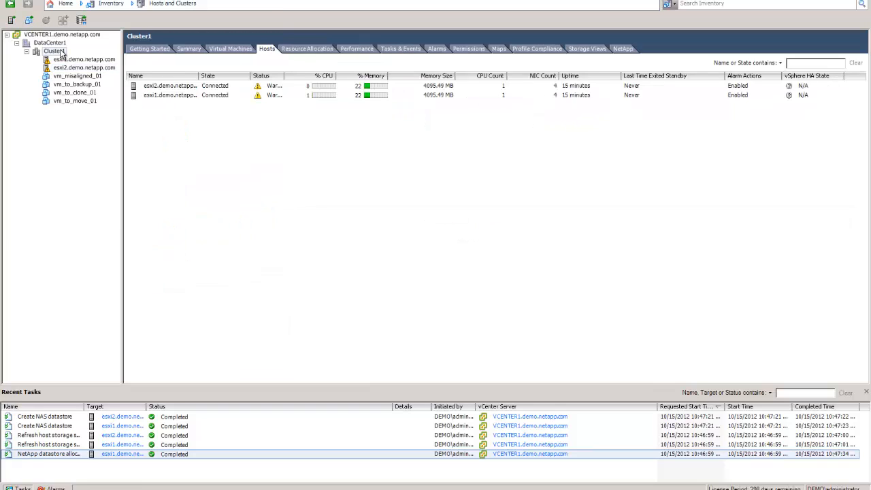
right_click(61, 54)
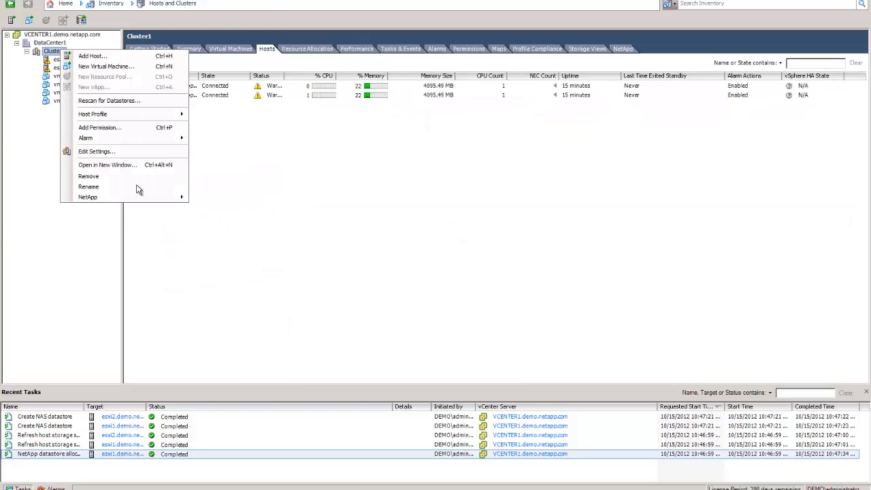
mouse_move(186, 197)
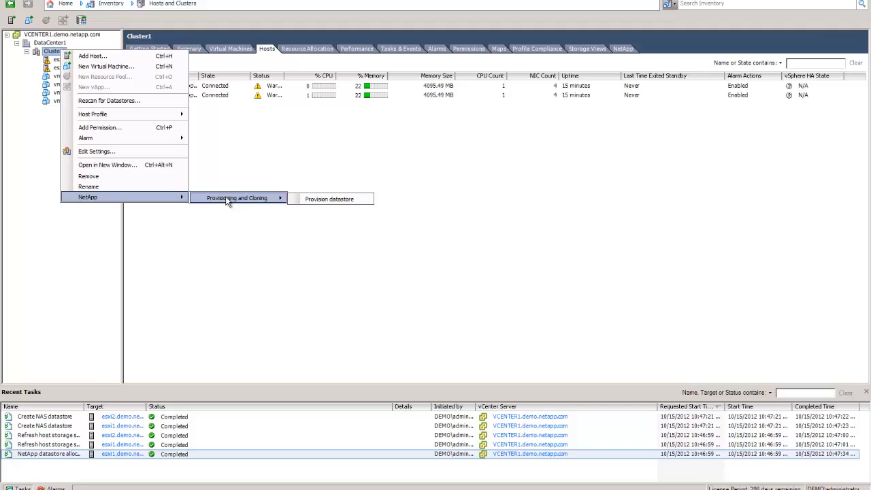
click(266, 140)
Resize NickDatastore to 100 GB with NetApp Provisioning and Cloning from the datastore inventory, and confirm the operation.
click(60, 5)
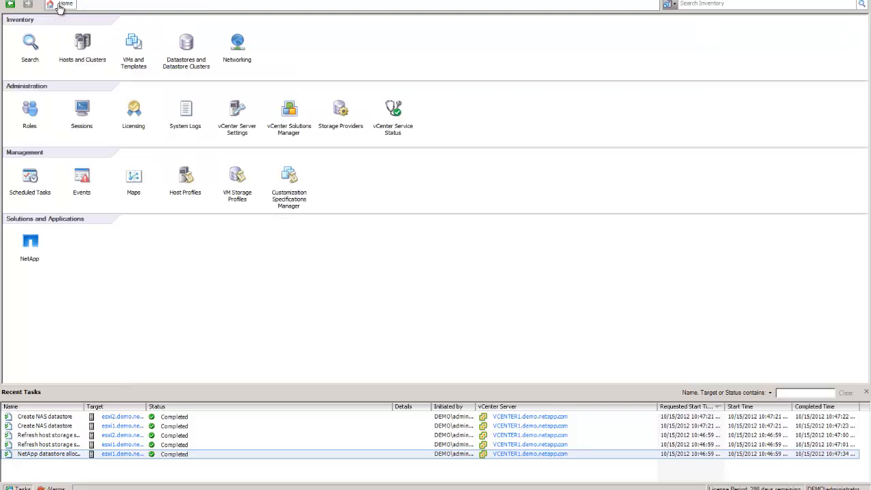
click(189, 46)
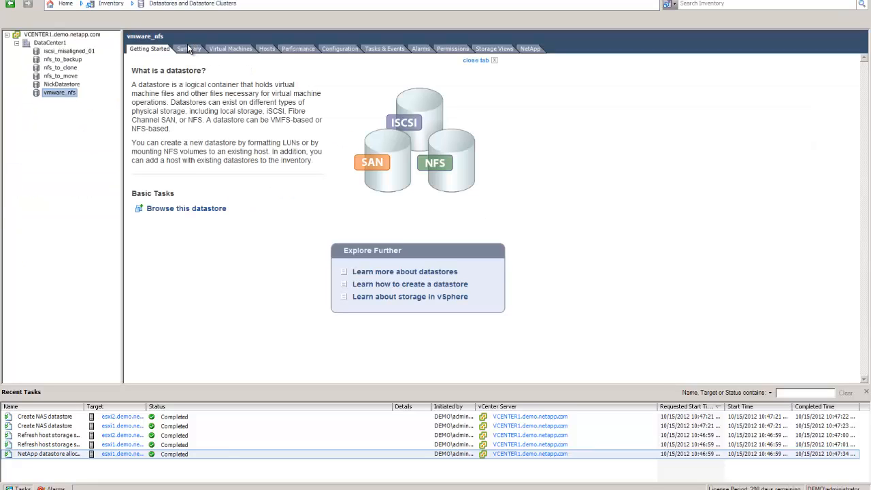
click(63, 85)
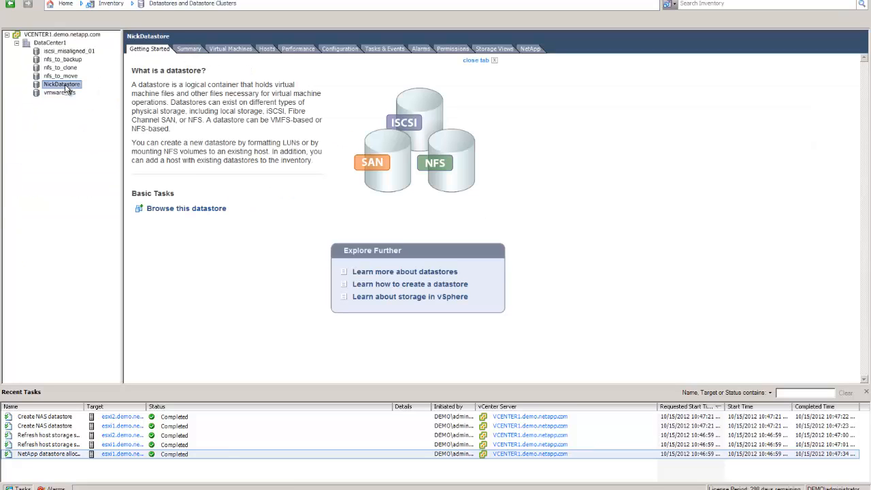
right_click(70, 86)
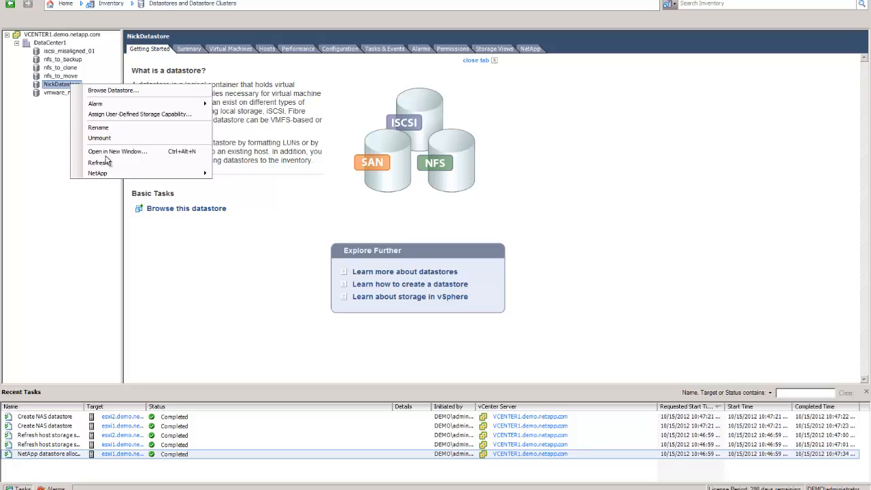
mouse_move(163, 174)
mouse_move(278, 175)
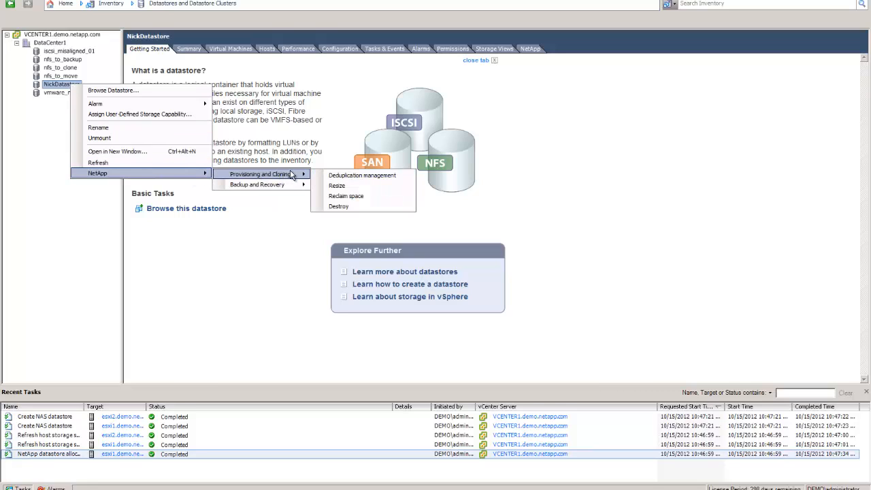
click(339, 185)
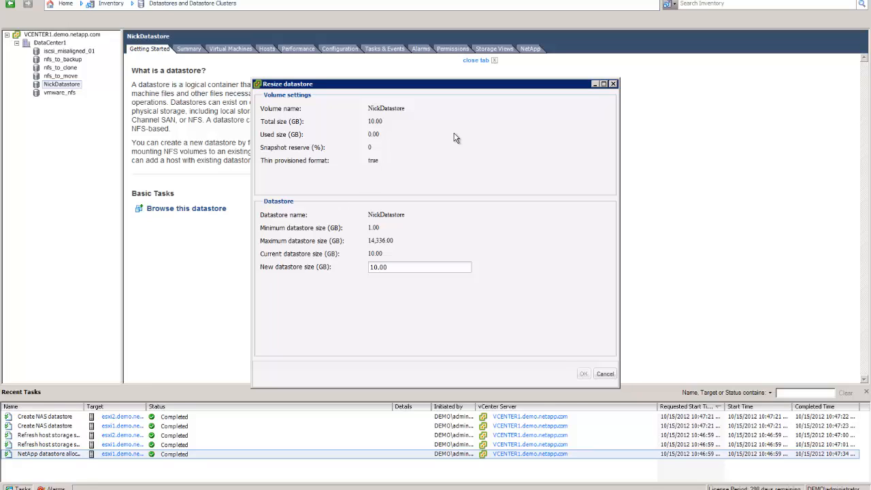
drag(402, 267, 332, 267)
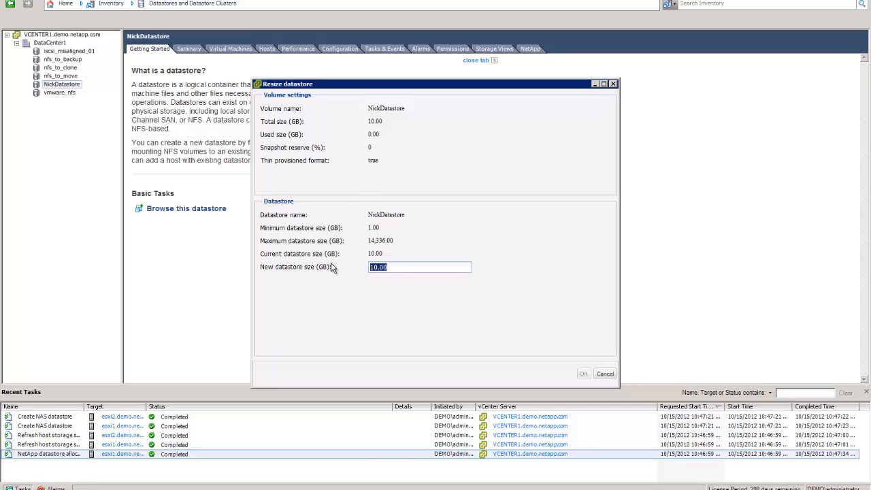
text(100)
click(583, 375)
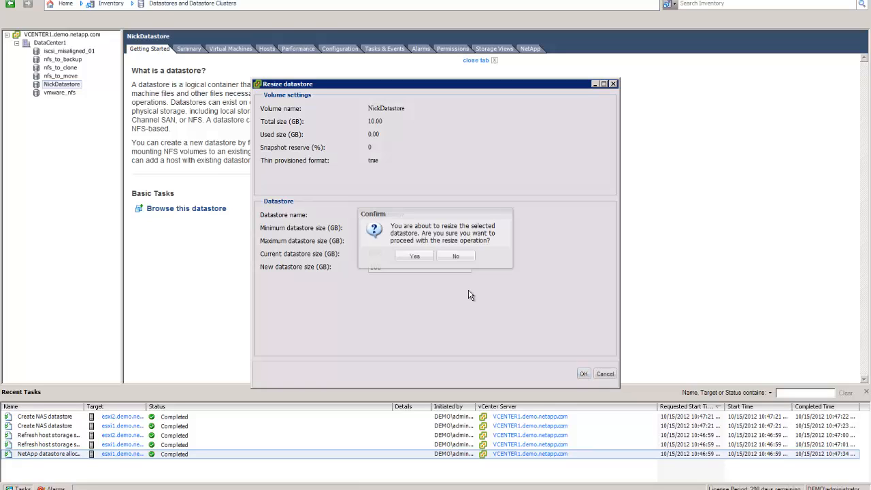
click(421, 256)
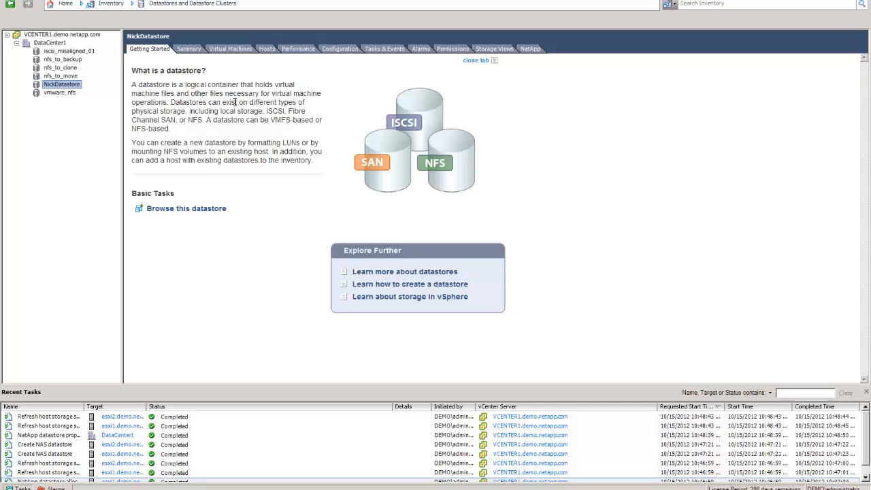
Inspect NickDatastore's capacity and details in the storage configuration of host esxi1.
click(67, 4)
click(85, 44)
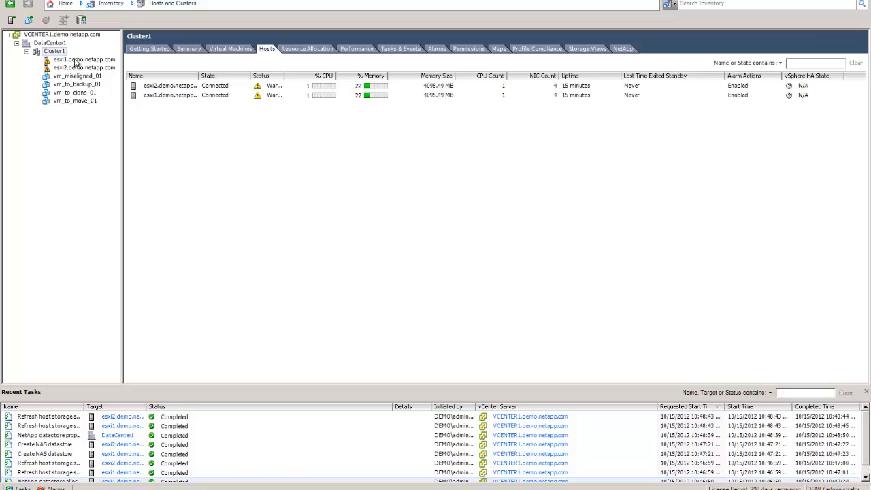
click(78, 59)
click(284, 136)
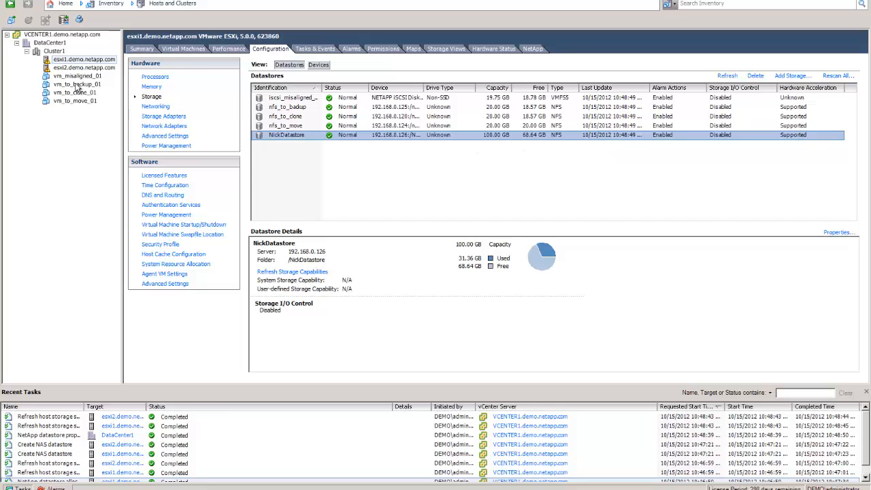
click(384, 160)
click(279, 135)
Destroy NickDatastore with NetApp Provisioning and Cloning from esxi1's datastore list, and confirm the removal.
click(67, 4)
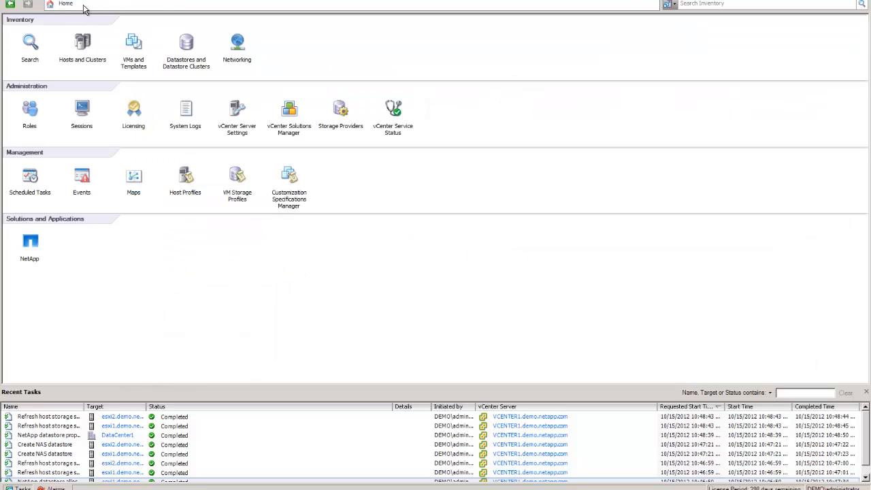
click(83, 44)
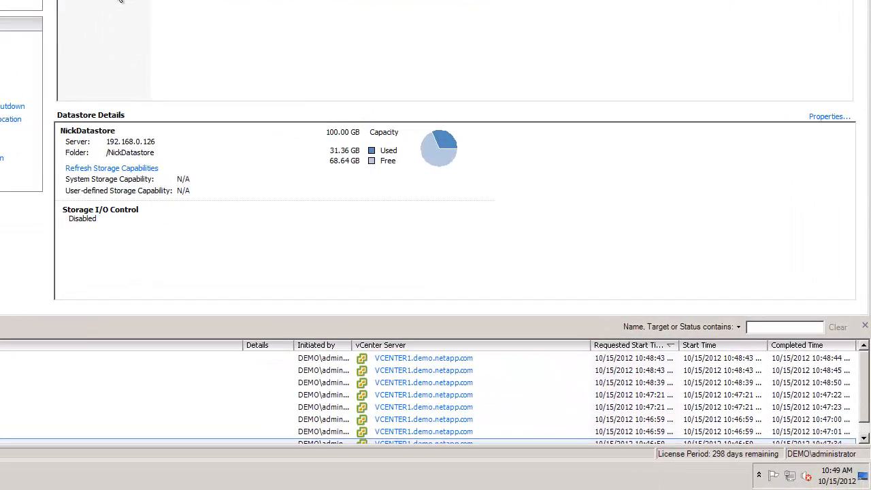
right_click(182, 45)
mouse_move(196, 108)
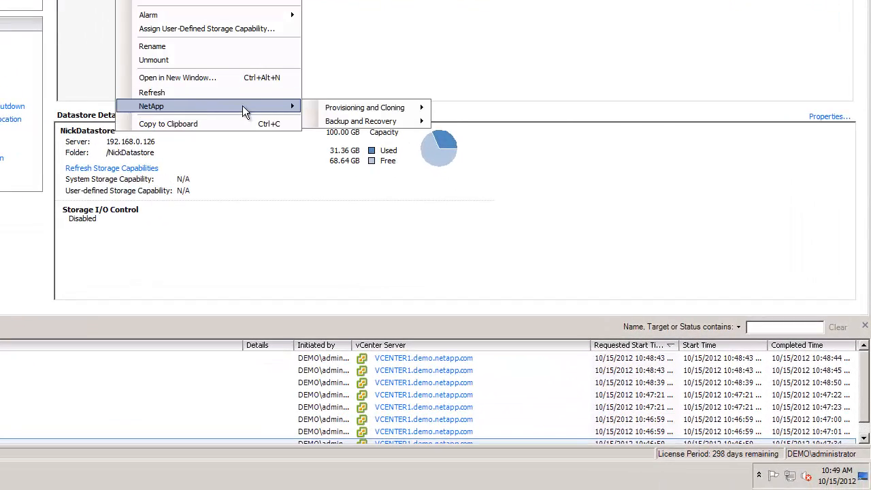
mouse_move(347, 107)
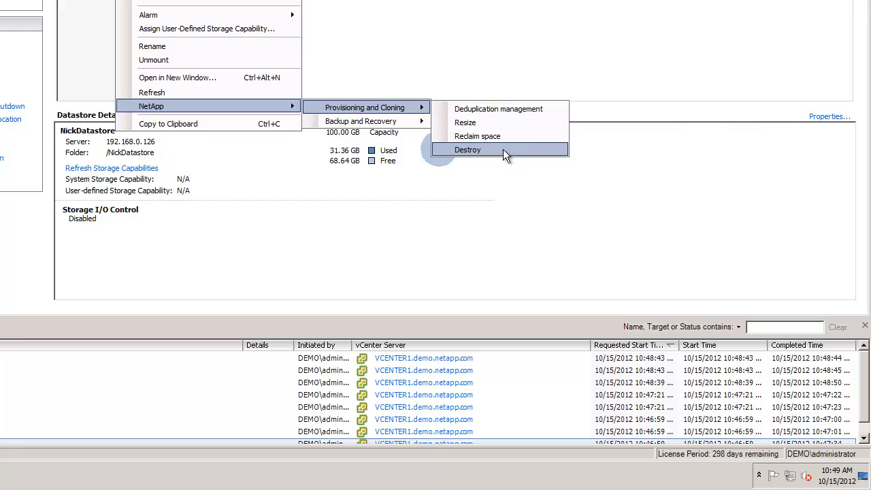
click(503, 150)
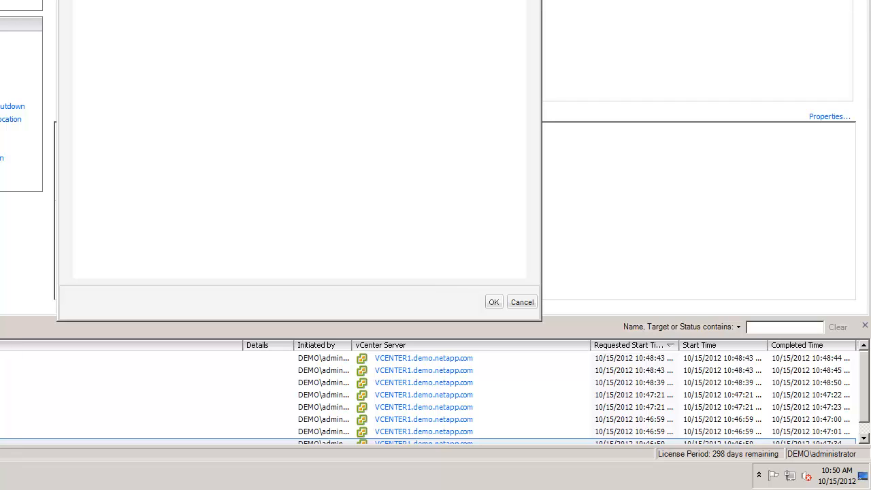
click(492, 304)
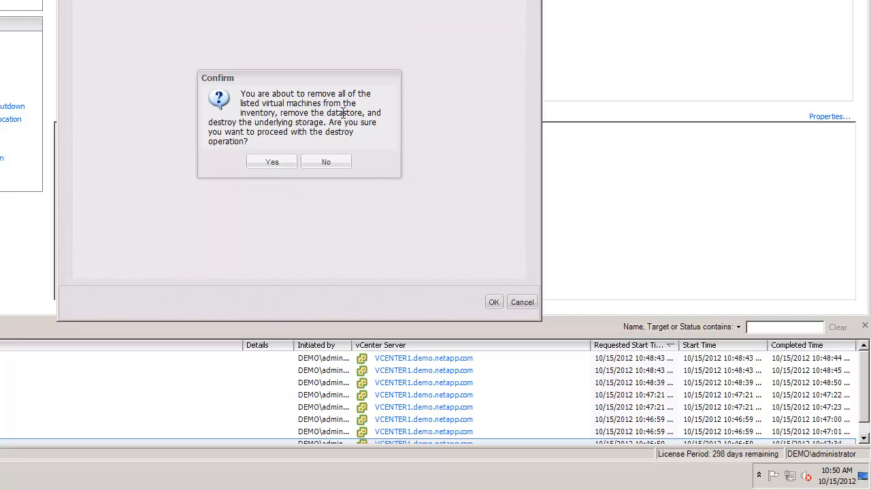
click(272, 165)
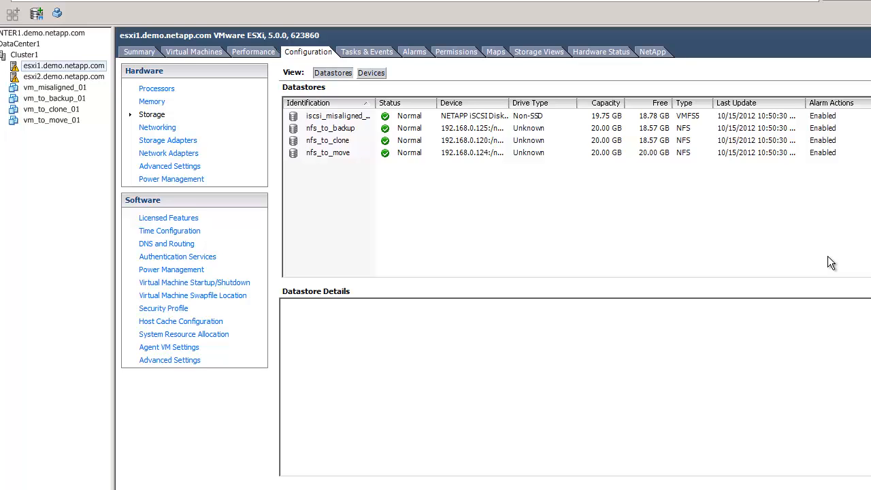
Enable deduplication on the nfs_to_backup datastore from the datastore inventory and confirm the settings update.
click(34, 56)
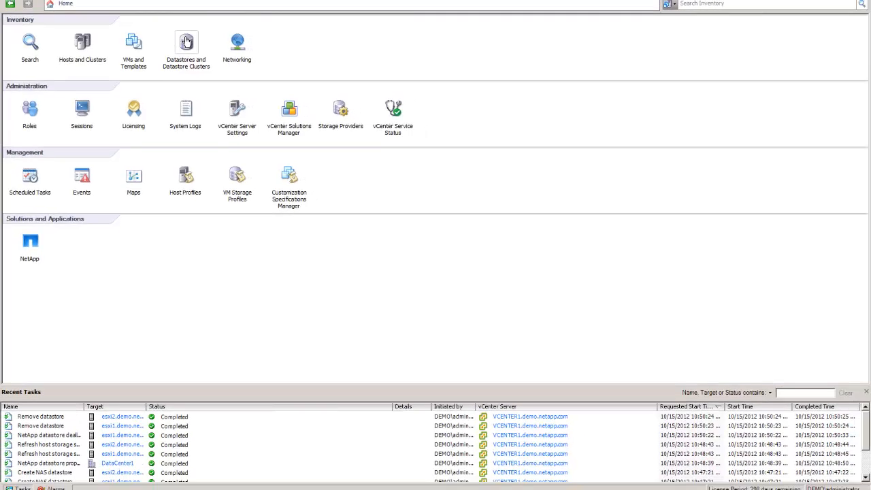
click(185, 36)
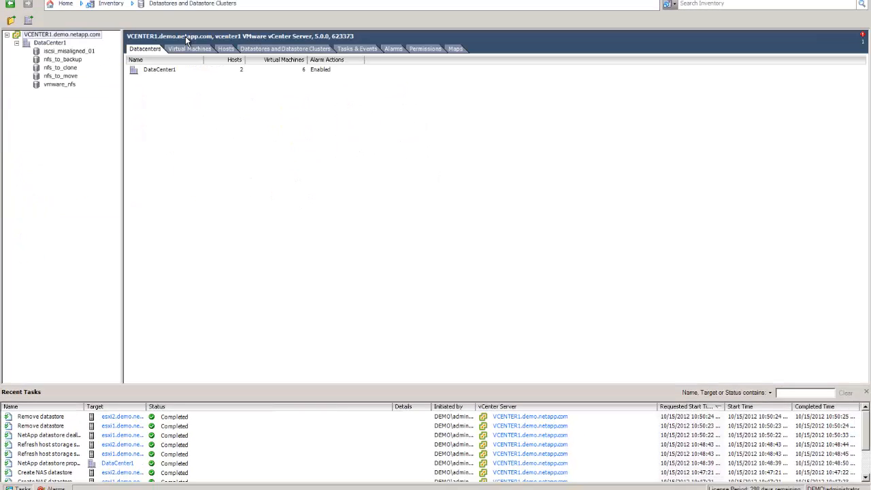
right_click(69, 63)
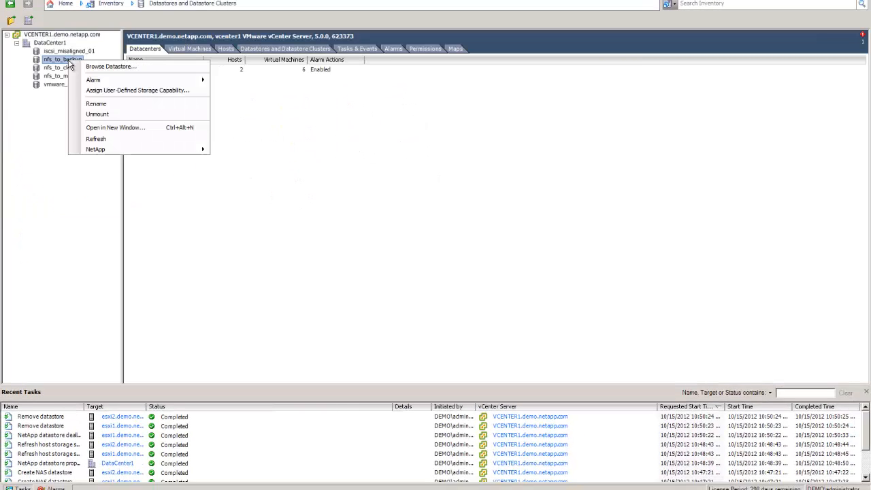
mouse_move(194, 150)
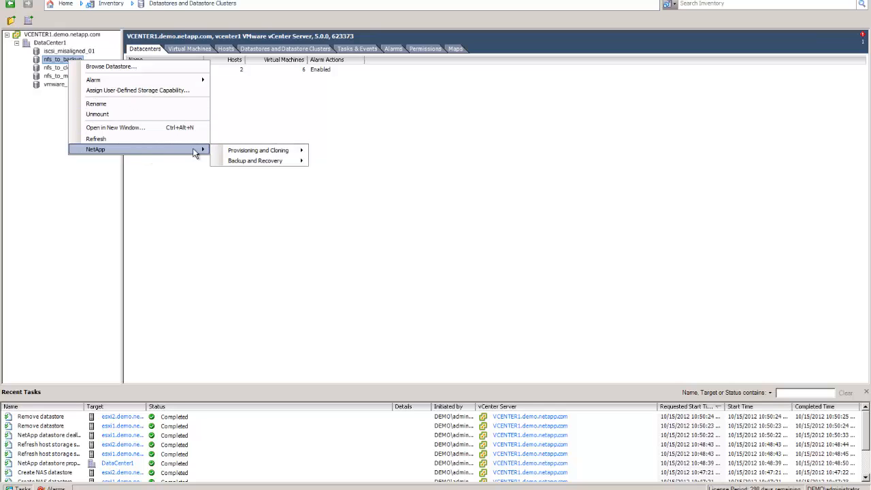
mouse_move(265, 150)
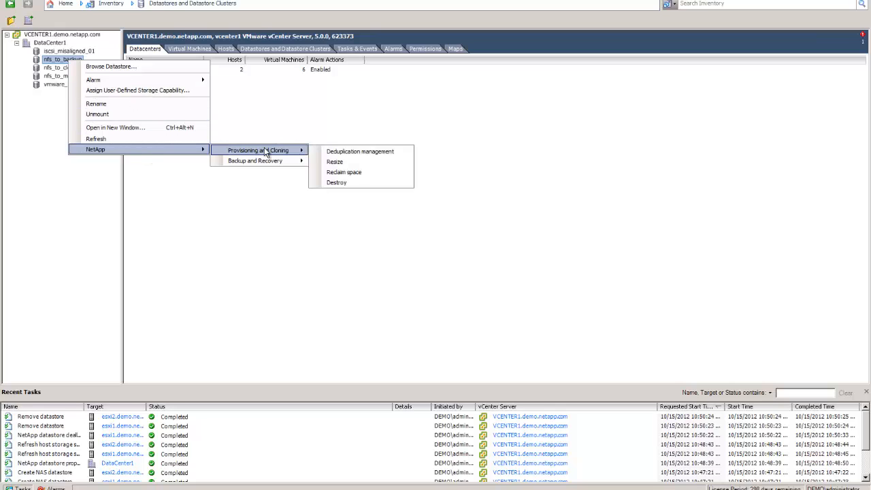
click(383, 152)
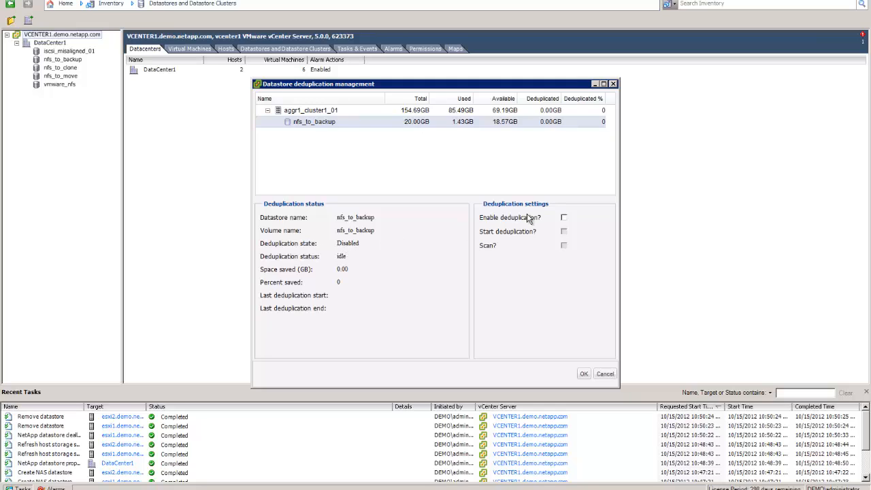
click(564, 218)
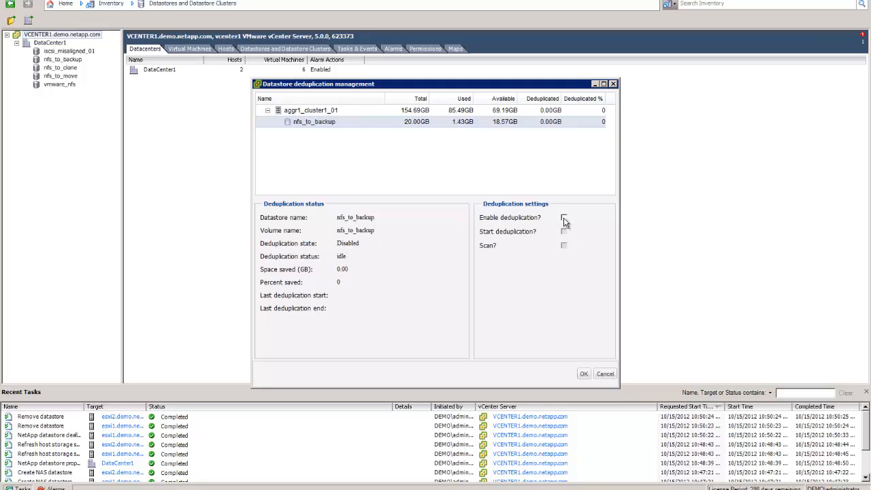
click(584, 374)
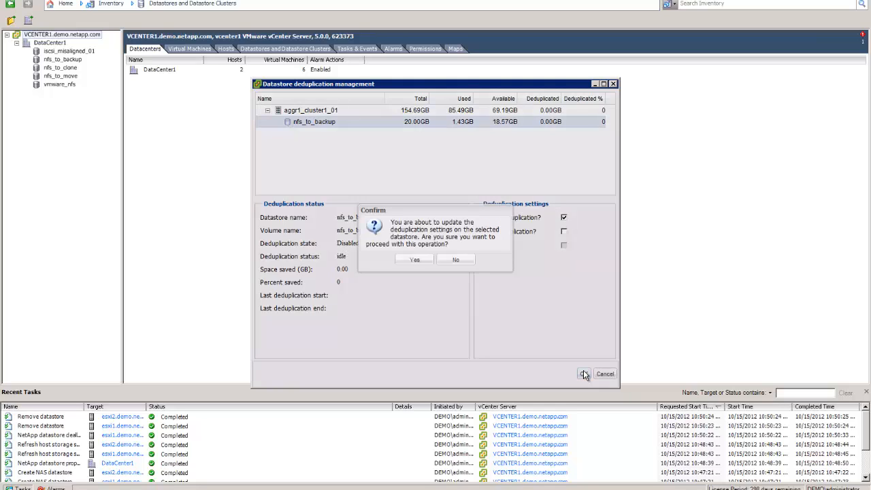
click(414, 260)
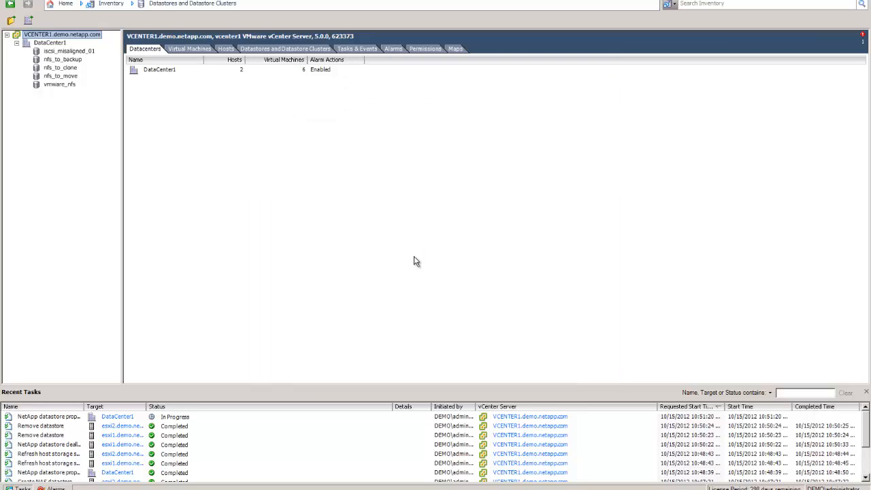
Start deduplication on nfs_to_backup through NetApp deduplication management and confirm the operation.
click(68, 62)
right_click(68, 63)
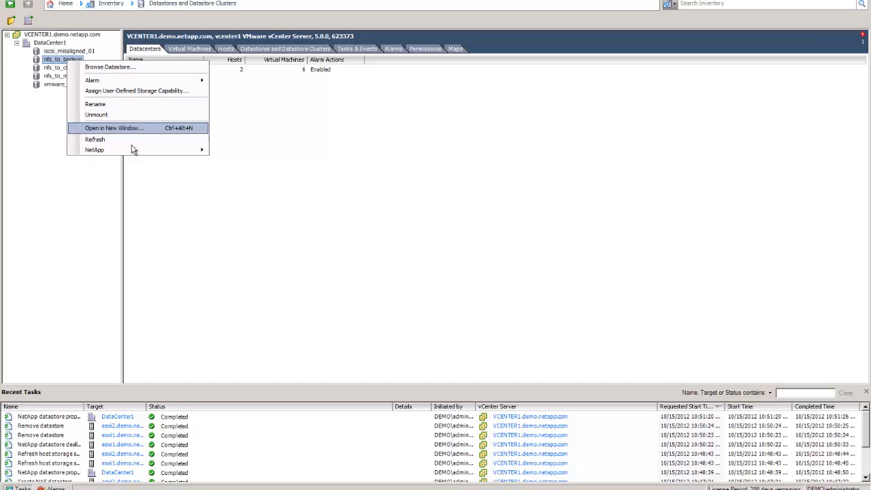
mouse_move(162, 150)
mouse_move(268, 156)
click(354, 151)
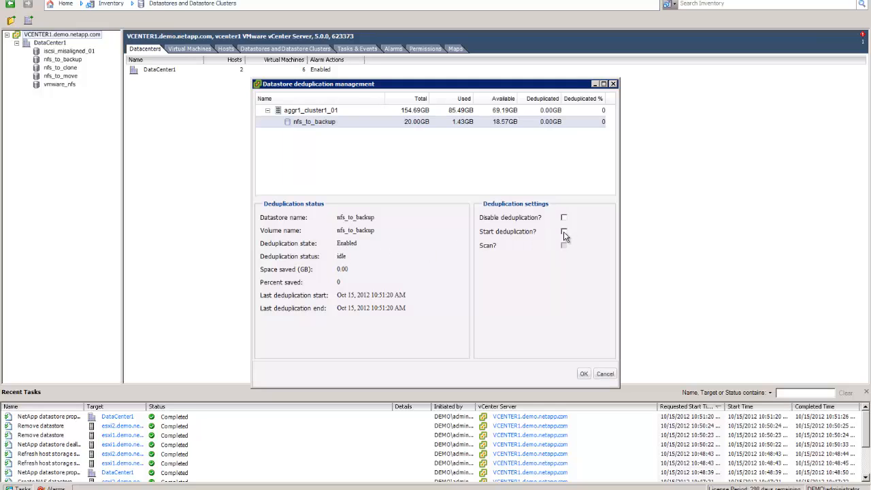
click(564, 232)
click(583, 374)
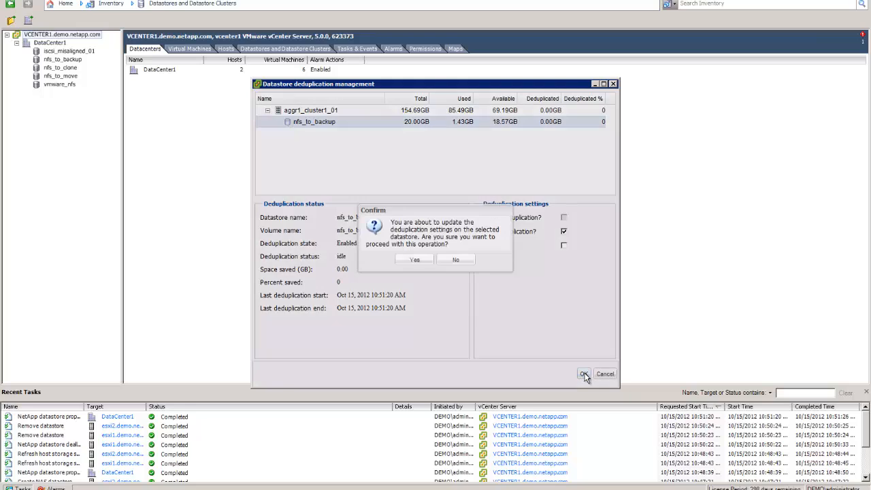
click(414, 259)
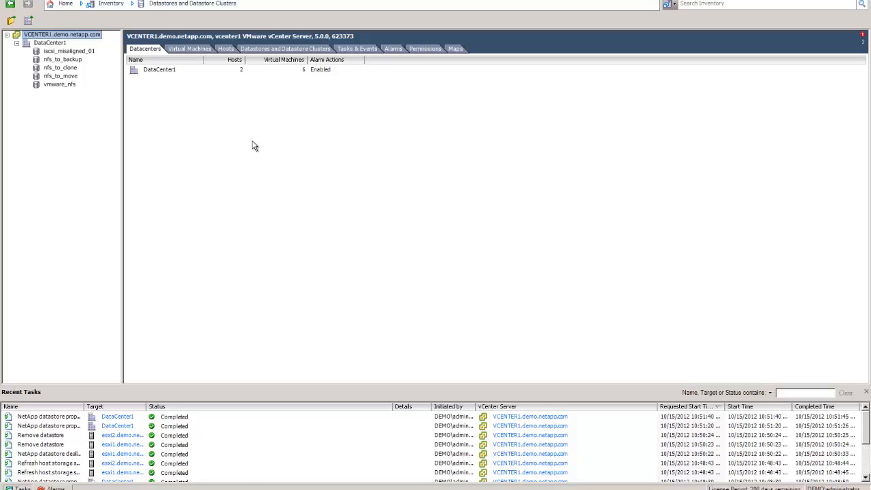
Review the deduplication status and the last start and end times of nfs_to_backup, leaving its settings unchanged.
click(66, 60)
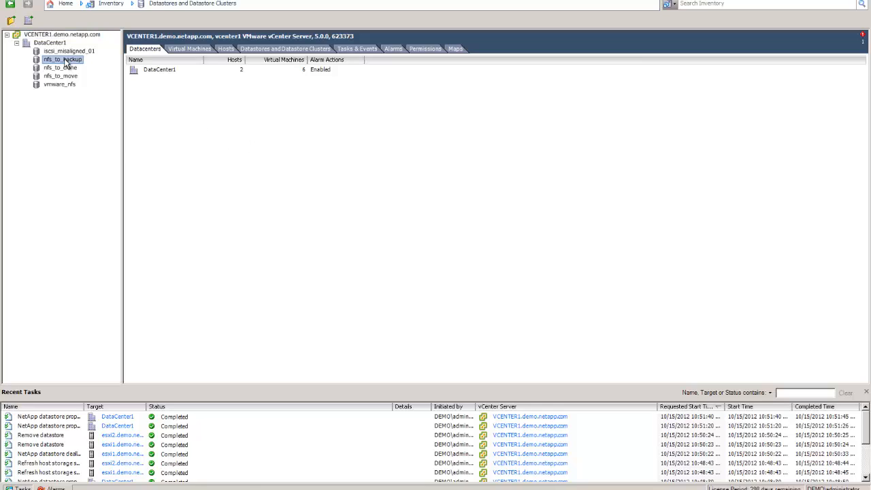
right_click(66, 63)
mouse_move(134, 150)
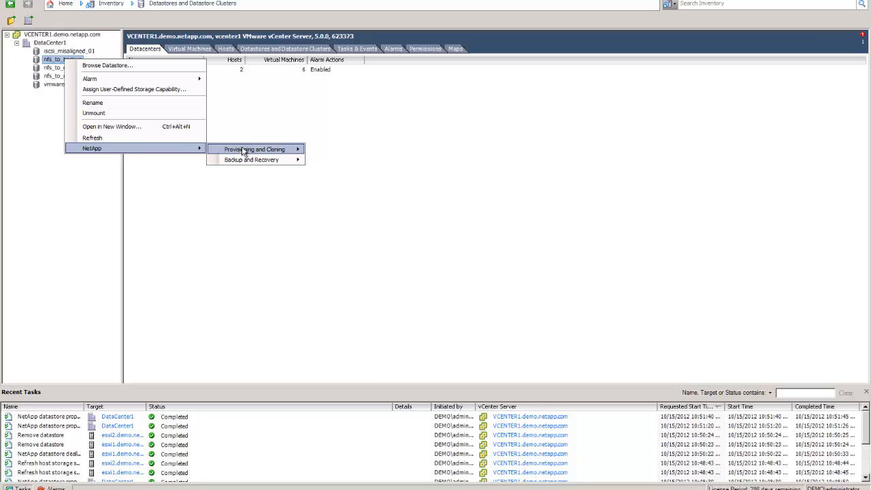
mouse_move(245, 150)
click(348, 154)
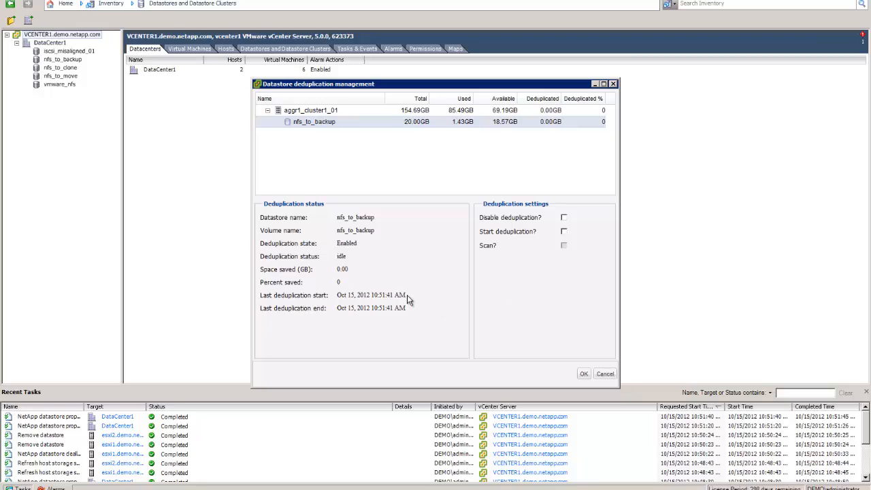
drag(407, 297, 373, 295)
click(372, 297)
drag(338, 296, 347, 312)
click(492, 307)
click(605, 374)
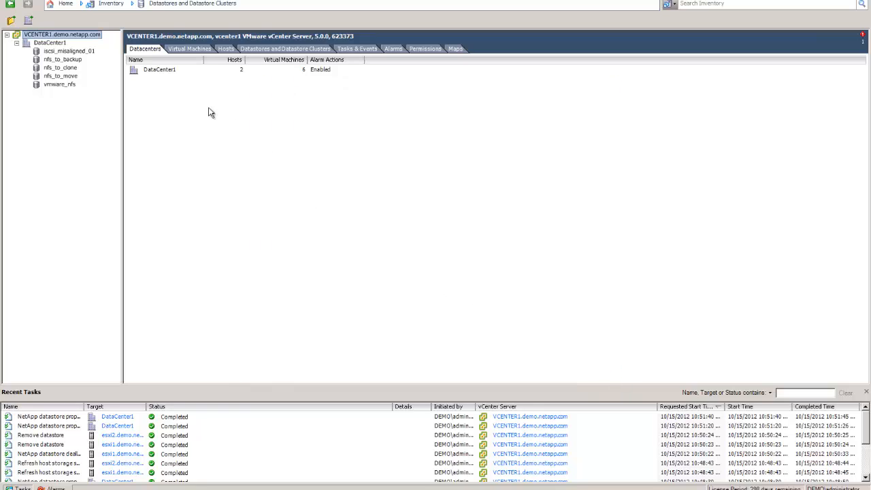
View the DS Remote Replication and Storage controllers pages of NetApp Provisioning and Cloning, and return to the home view.
click(61, 4)
click(35, 242)
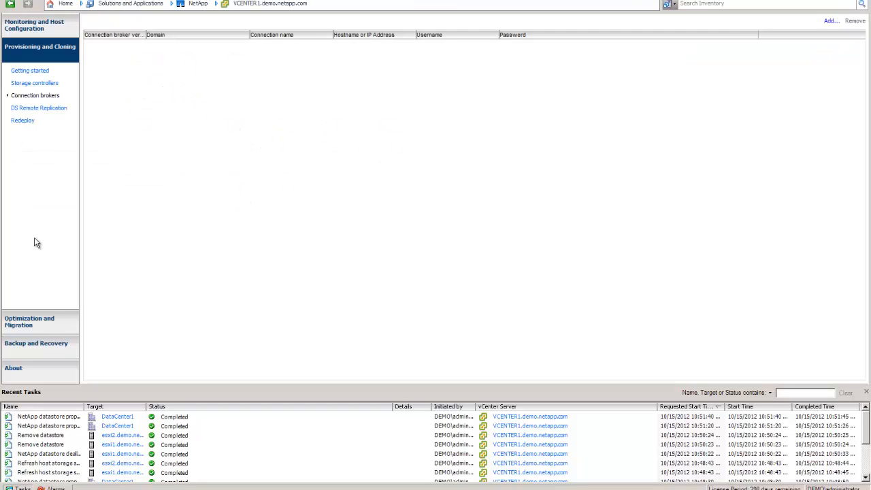
click(28, 110)
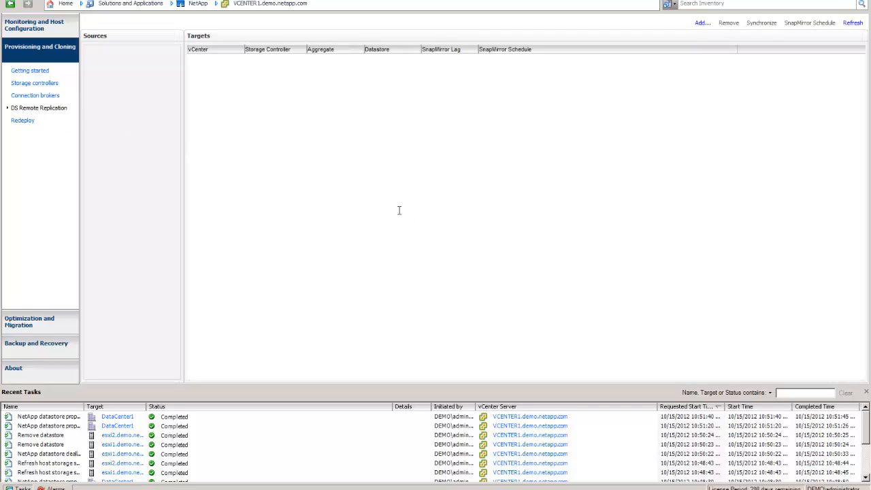
click(32, 84)
click(65, 4)
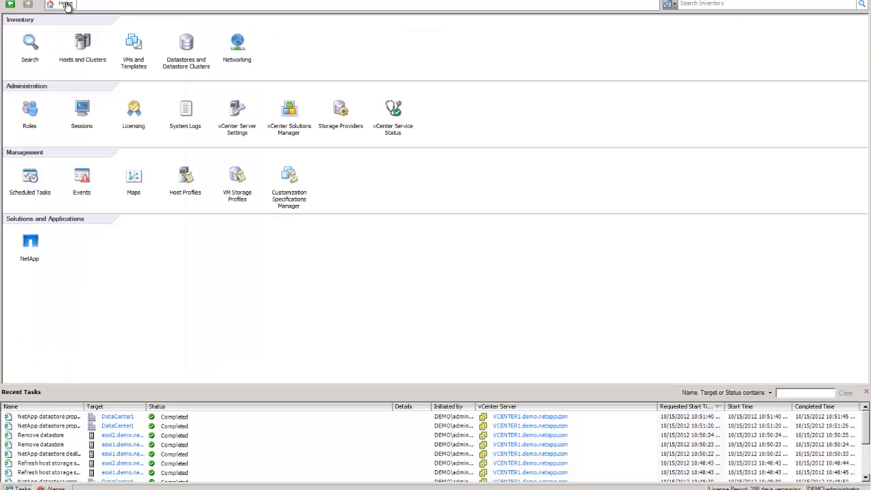